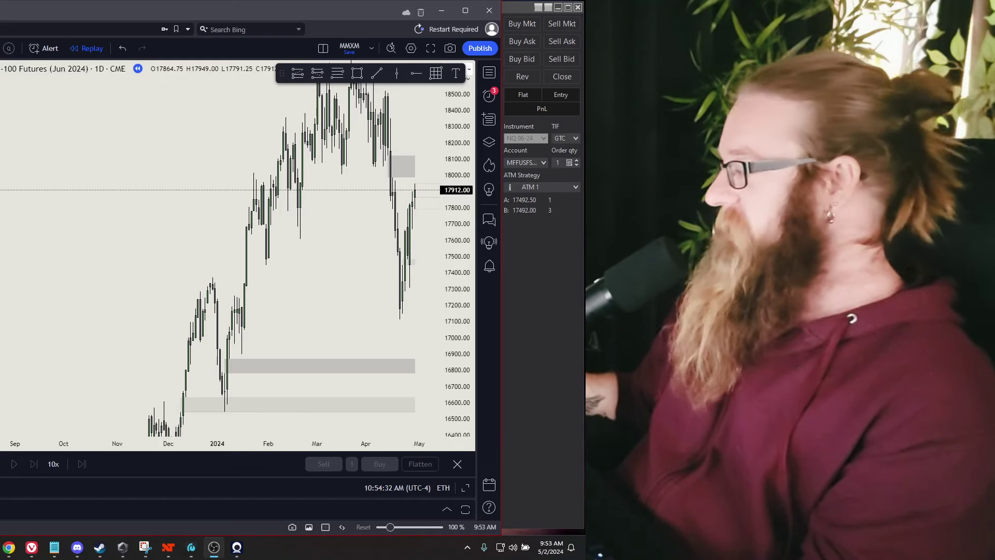
- Frame the daily NQ replay chart on December through June, ending at the green 17912 bar
{"action": "key", "text": "alt+Tab"}
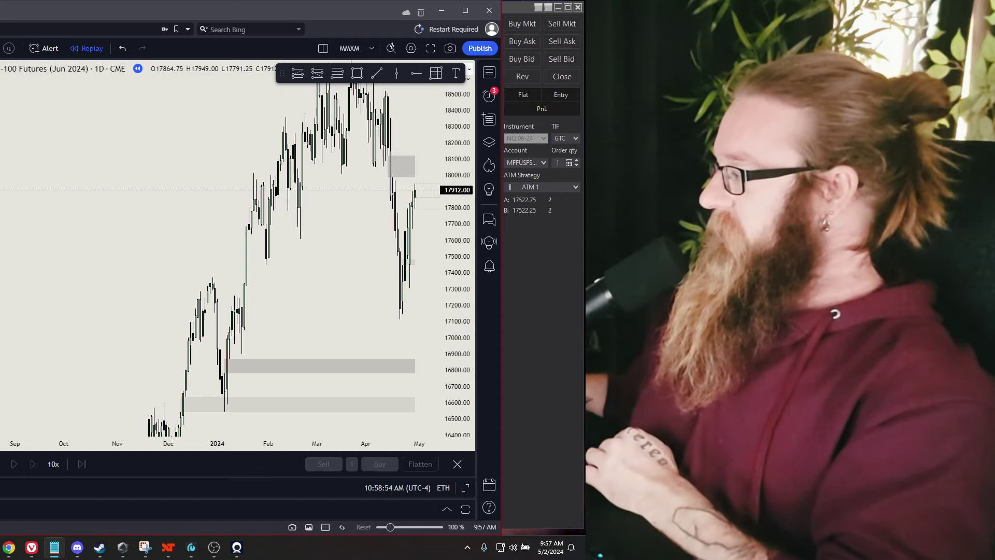
{"action": "key", "text": "XF86AudioLowerVolume"}
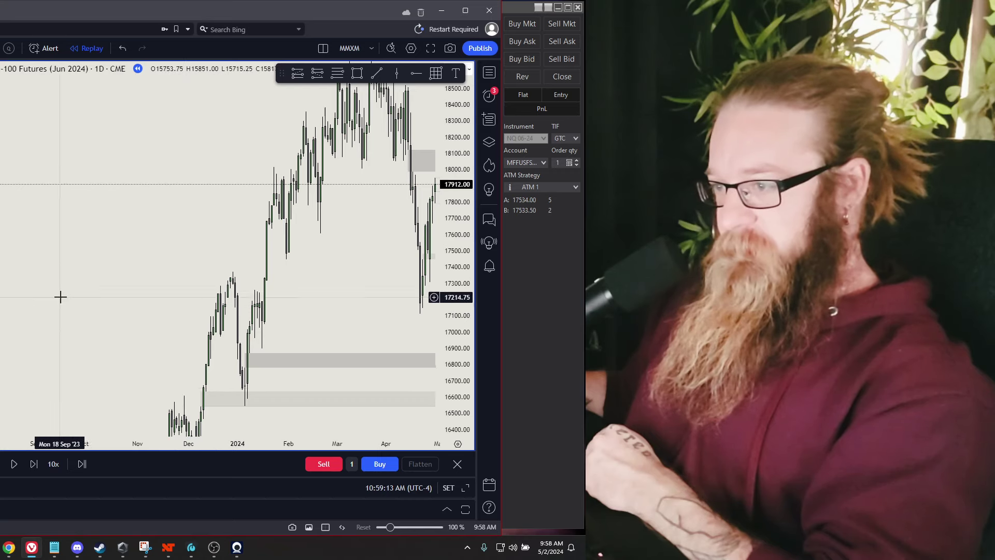
{"action": "scroll", "coordinate": [60, 297], "scroll_direction": "down", "scroll_amount": 3}
{"action": "scroll", "coordinate": [60, 296], "scroll_direction": "up", "scroll_amount": 2}
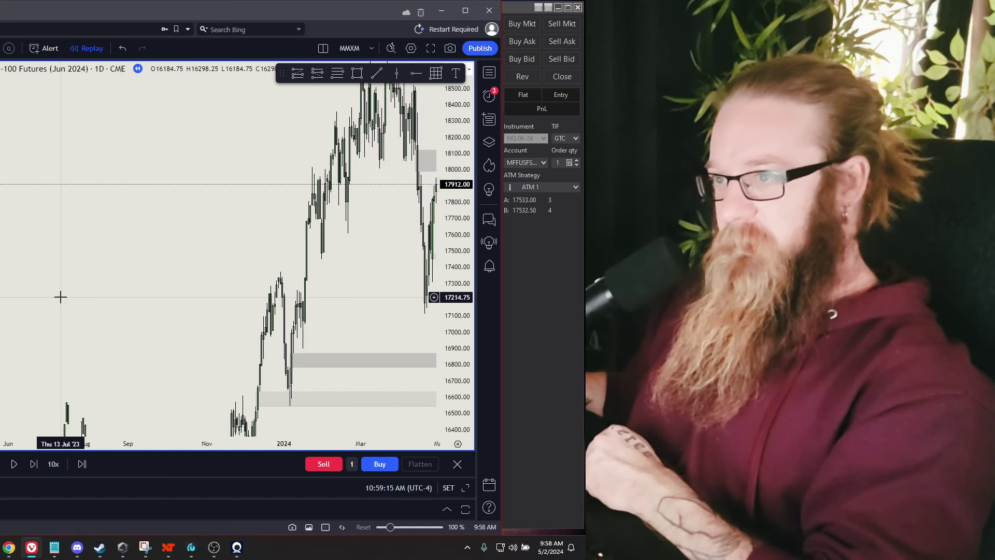
{"action": "scroll", "coordinate": [150, 231], "scroll_direction": "up", "scroll_amount": 2}
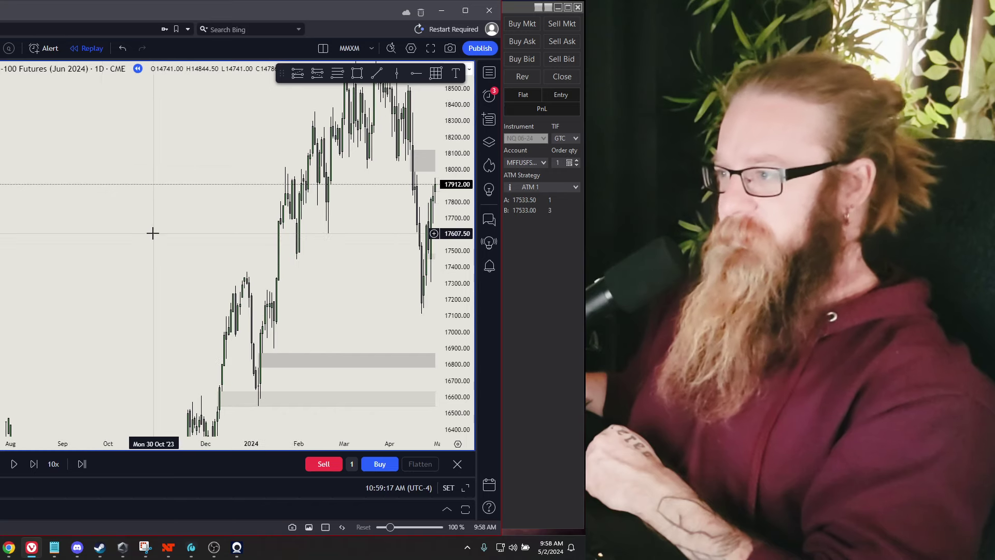
{"action": "left_click_drag", "start_coordinate": [334, 259], "coordinate": [235, 330]}
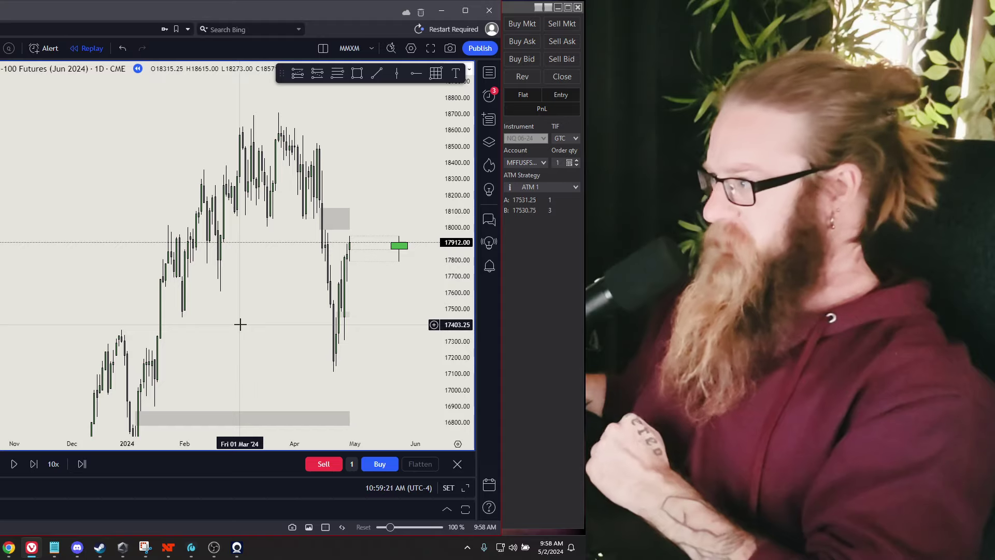
{"action": "left_click_drag", "start_coordinate": [363, 295], "coordinate": [294, 284]}
{"action": "left_click_drag", "start_coordinate": [229, 283], "coordinate": [270, 278]}
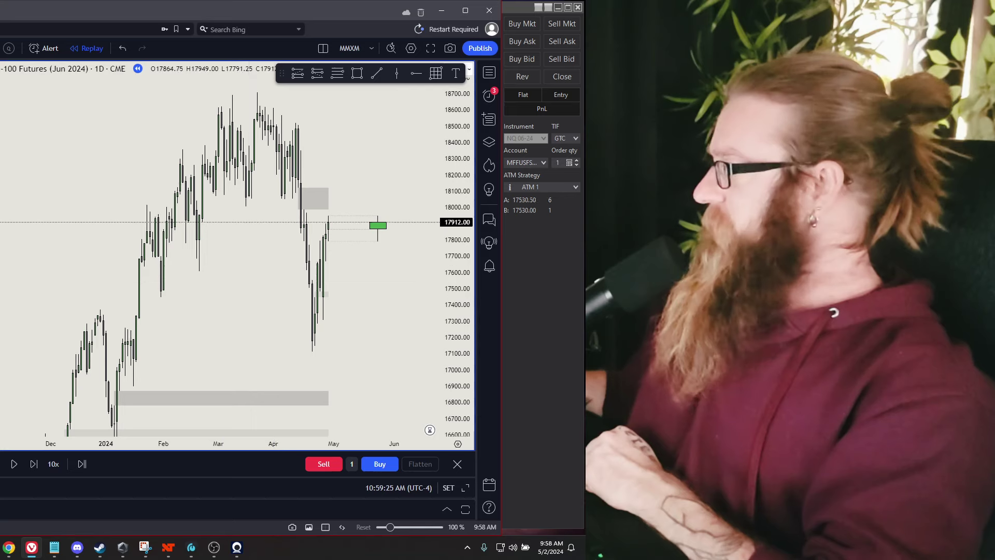
{"action": "key", "text": "alt+Tab"}
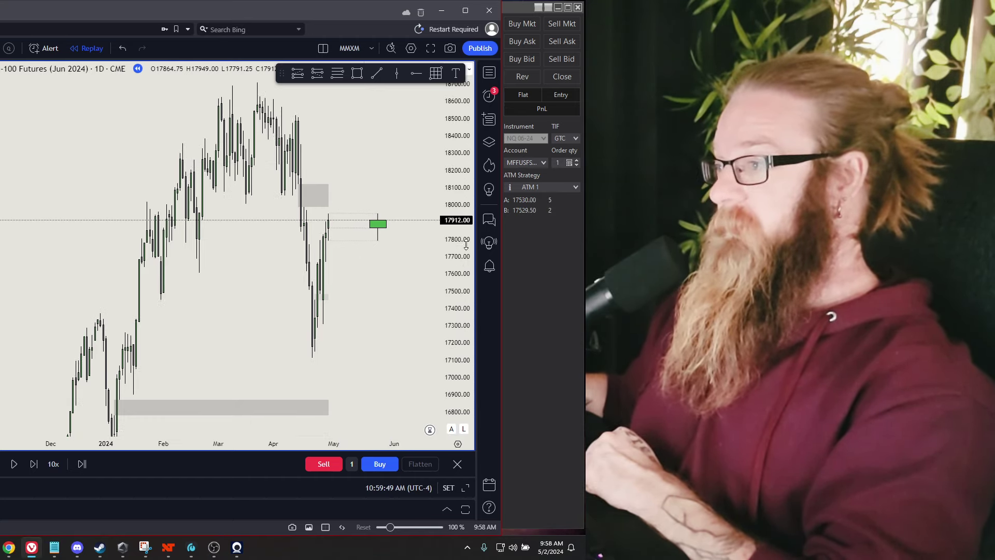
{"action": "scroll", "coordinate": [392, 264], "scroll_direction": "up", "scroll_amount": 2}
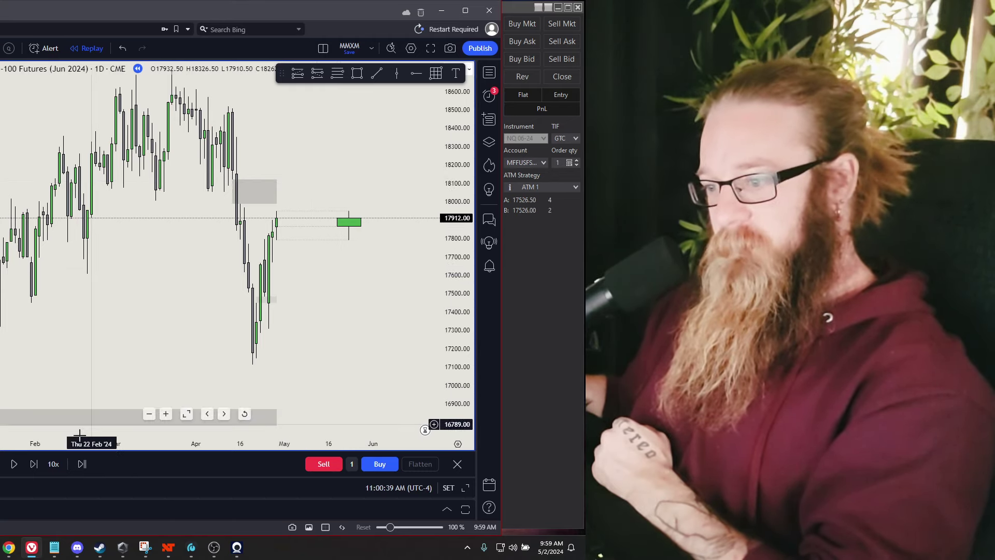
- Step the daily replay forward one bar, adding a bearish candle closing near 17508.50
{"action": "left_click", "coordinate": [35, 464]}
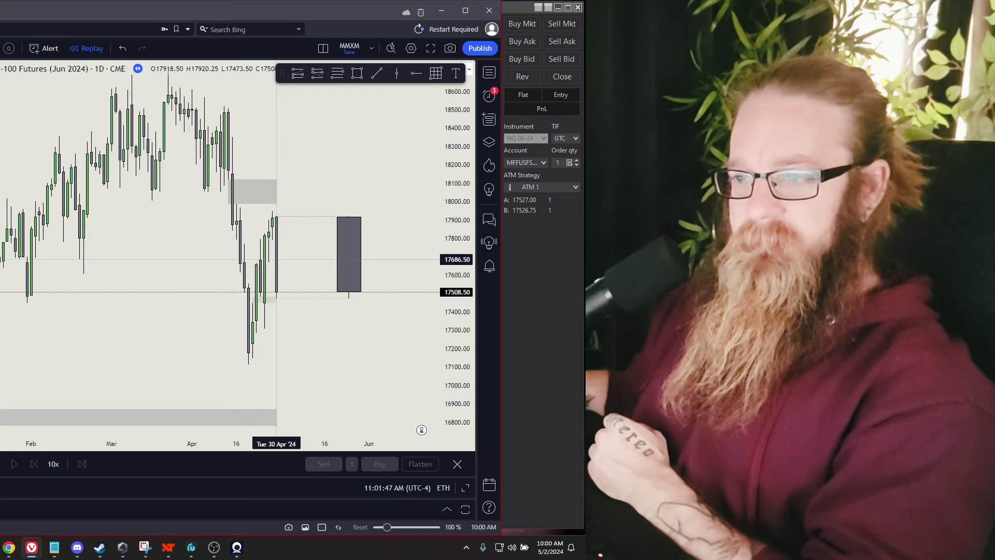
- Widen the intraday pane over the daily chart and frame the 30 April drop from 17880 to 17480
{"action": "left_click_drag", "start_coordinate": [36, 256], "coordinate": [436, 251]}
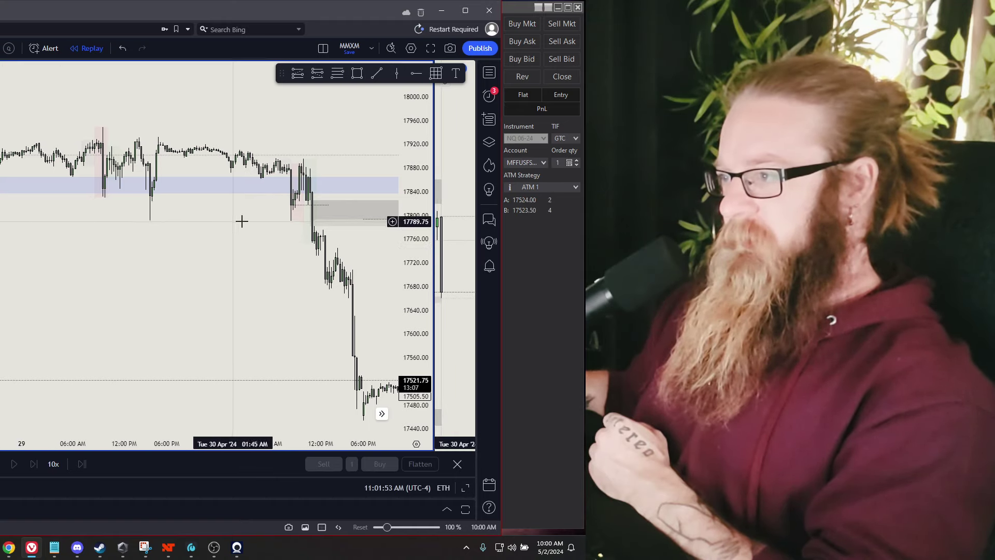
{"action": "left_click_drag", "start_coordinate": [238, 222], "coordinate": [207, 227]}
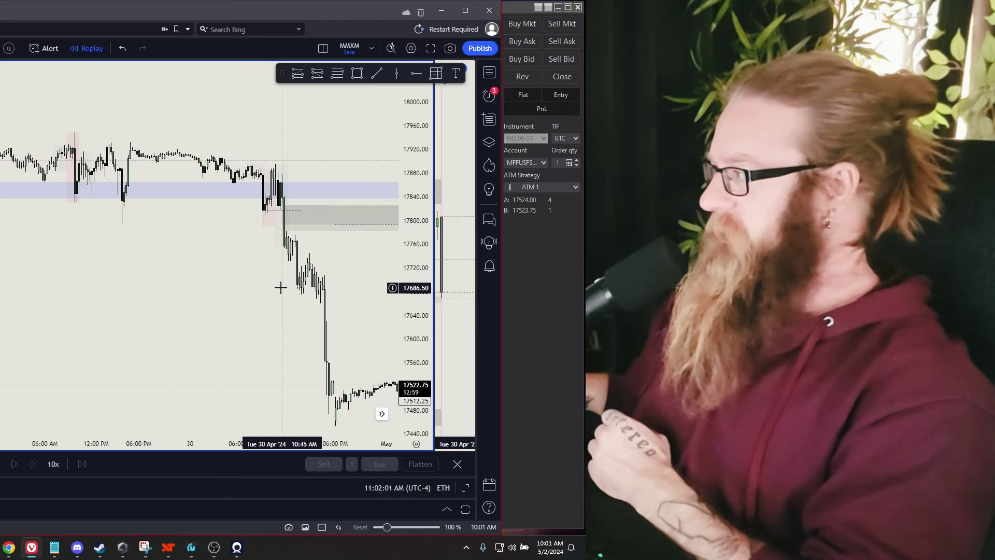
{"action": "key", "text": "ctrl+Tab"}
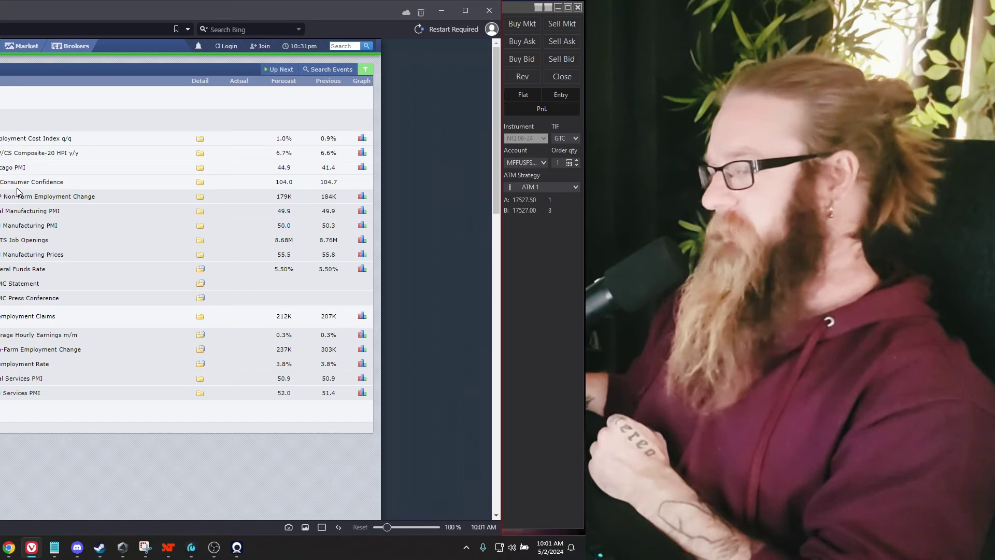
{"action": "key", "text": "ctrl+Tab"}
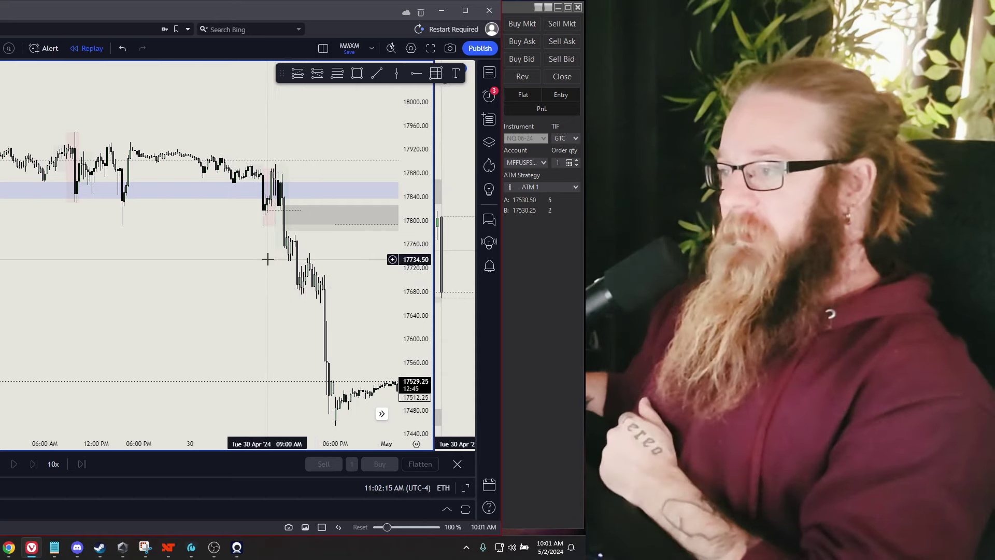
{"action": "scroll", "coordinate": [230, 287], "scroll_direction": "down", "scroll_amount": 1}
{"action": "scroll", "coordinate": [231, 287], "scroll_direction": "up", "scroll_amount": 2}
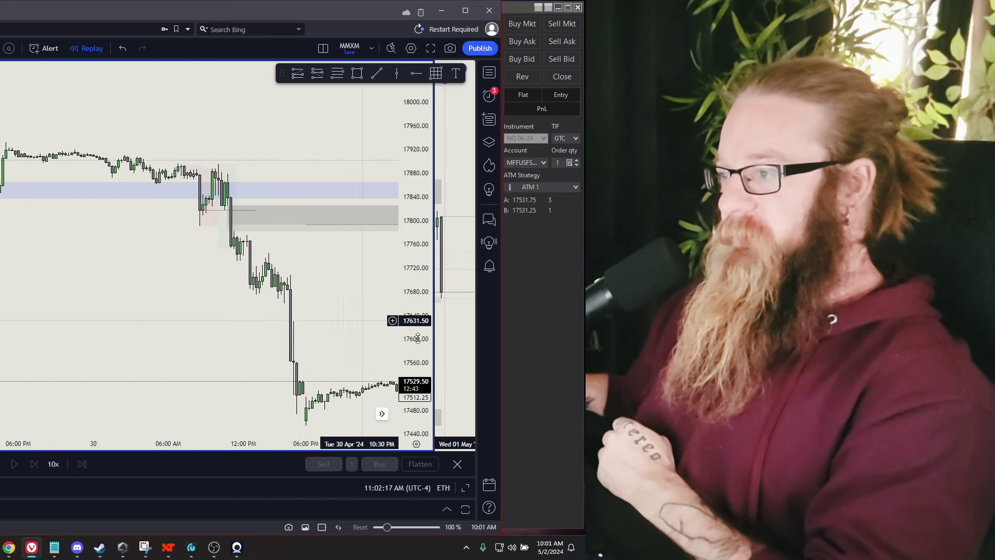
{"action": "left_click_drag", "start_coordinate": [147, 203], "coordinate": [160, 289]}
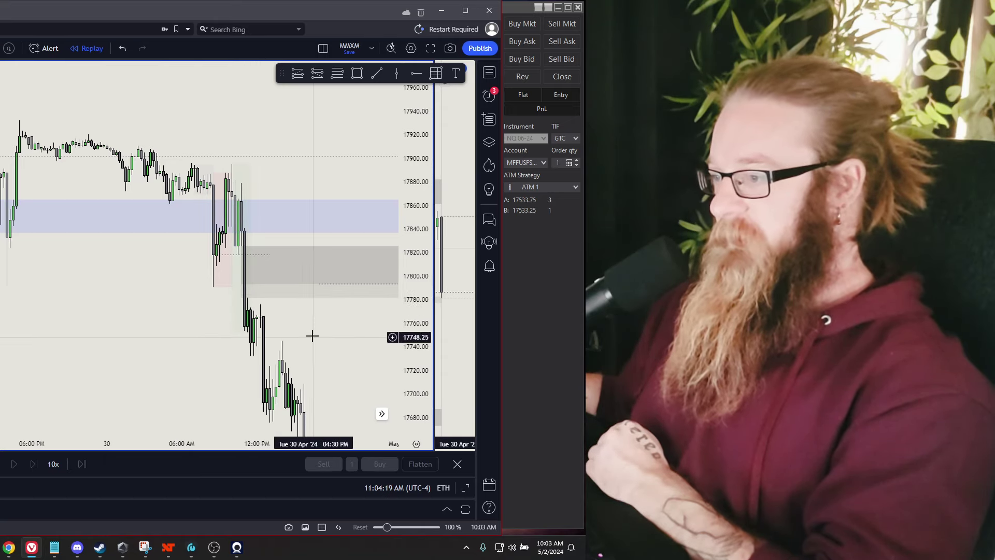
- Pan the intraday chart, then collapse it so the daily chart fills the layout
{"action": "mouse_move", "coordinate": [309, 331]}
{"action": "left_mouse_down"}
{"action": "mouse_move", "coordinate": [218, 138]}
{"action": "mouse_move", "coordinate": [286, 280]}
{"action": "mouse_move", "coordinate": [293, 326]}
{"action": "left_mouse_up"}
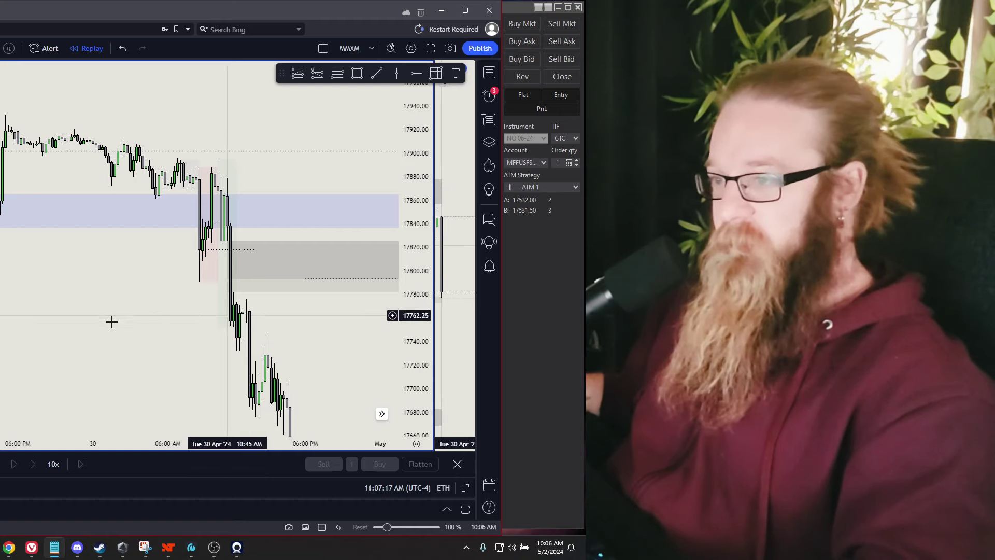
{"action": "left_click_drag", "start_coordinate": [80, 320], "coordinate": [119, 318]}
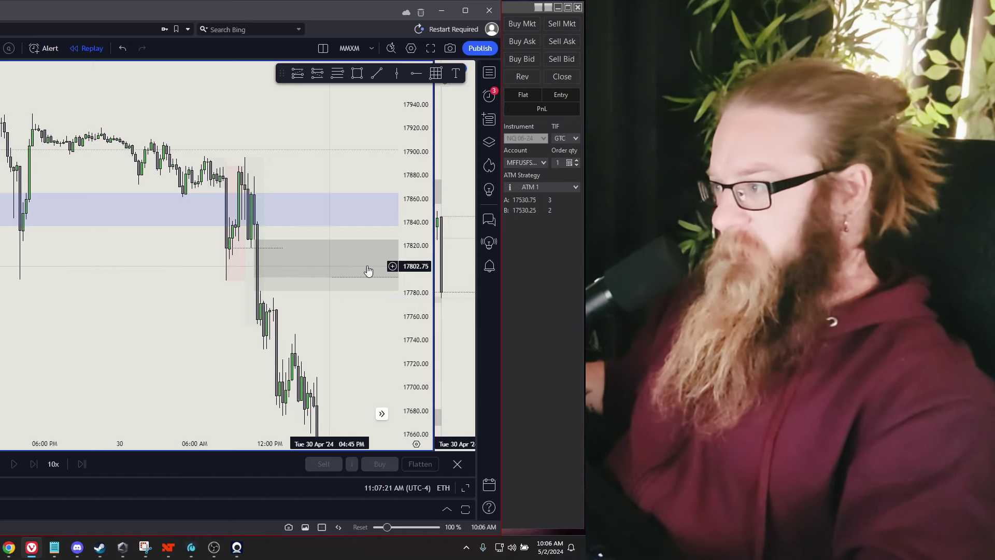
{"action": "left_click_drag", "start_coordinate": [434, 268], "coordinate": [426, 268]}
{"action": "left_click_drag", "start_coordinate": [189, 275], "coordinate": [21, 210]}
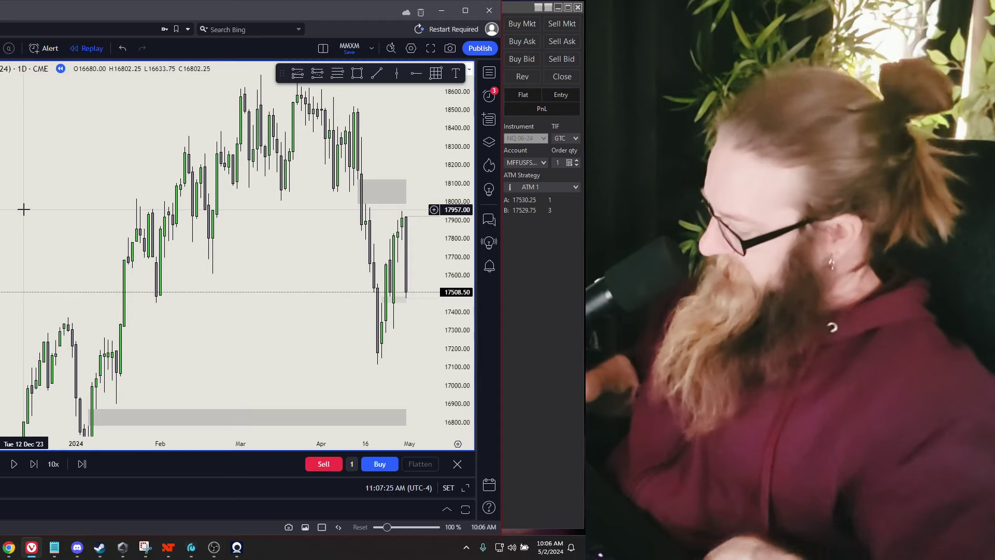
- Switch the chart to the 1-minute interval and stretch the price scale taller
{"action": "type", "text": "1"}
{"action": "key", "text": "Return"}
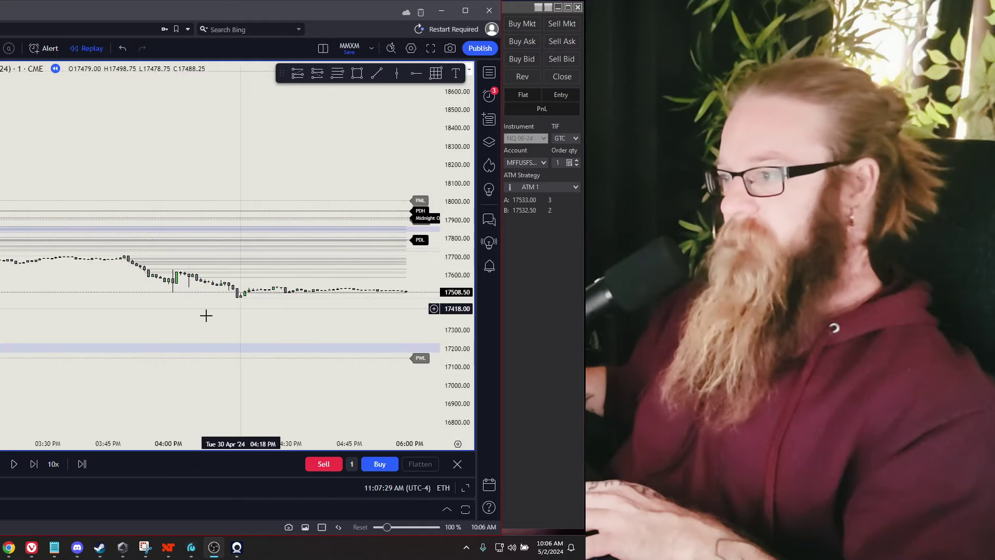
{"action": "left_click_drag", "start_coordinate": [467, 368], "coordinate": [249, 300]}
{"action": "scroll", "coordinate": [249, 295], "scroll_direction": "down", "scroll_amount": 3}
{"action": "scroll", "coordinate": [278, 314], "scroll_direction": "down", "scroll_amount": 4}
{"action": "scroll", "coordinate": [282, 327], "scroll_direction": "down", "scroll_amount": 3}
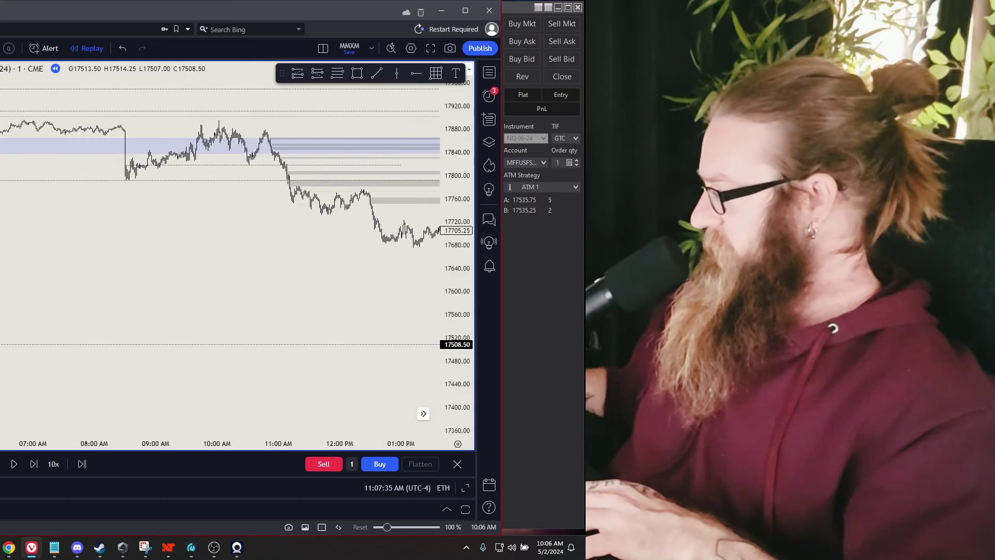
- Check the Notepad notes, then pan to 29 April's afternoon session near 17850–17920
{"action": "key", "text": "alt+Tab"}
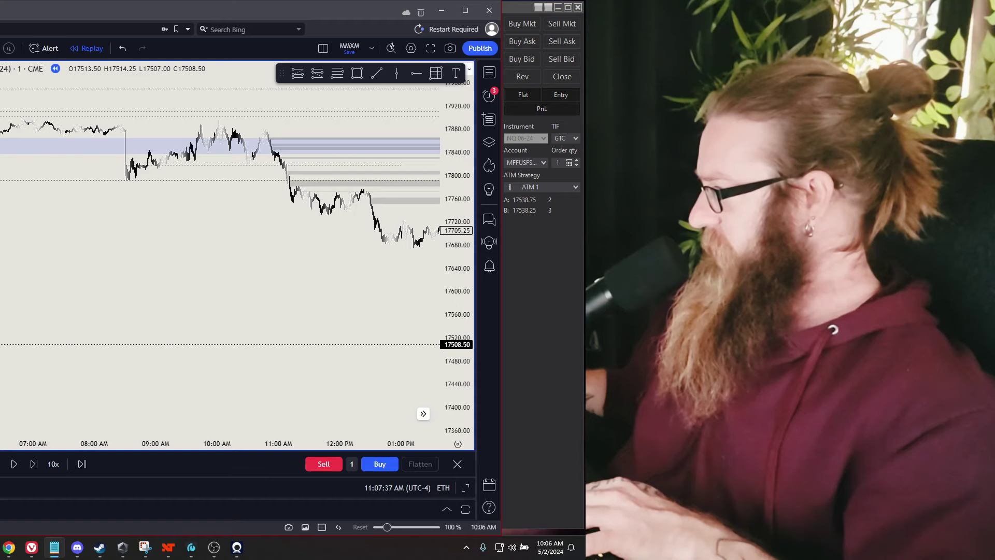
{"action": "key", "text": "alt+Tab"}
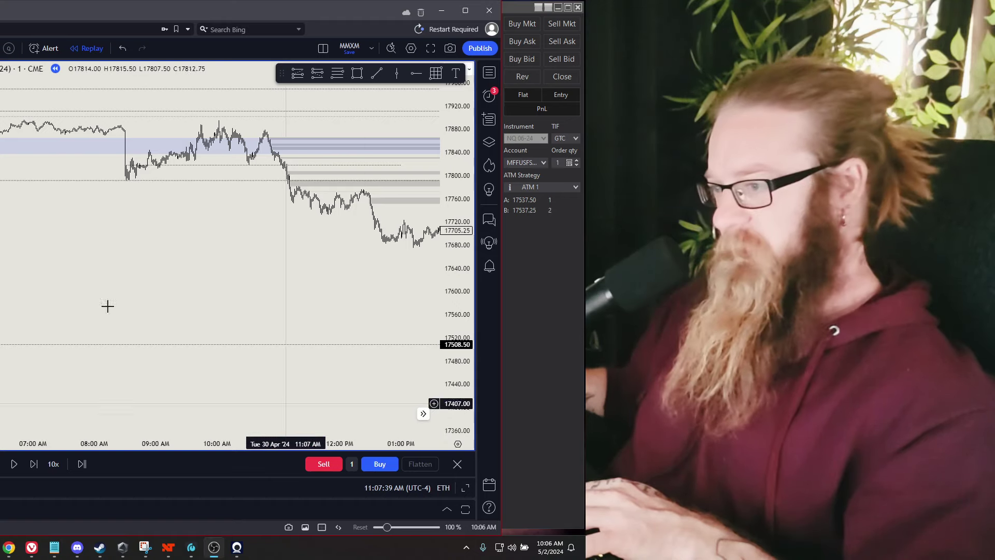
{"action": "left_click_drag", "start_coordinate": [246, 296], "coordinate": [446, 332]}
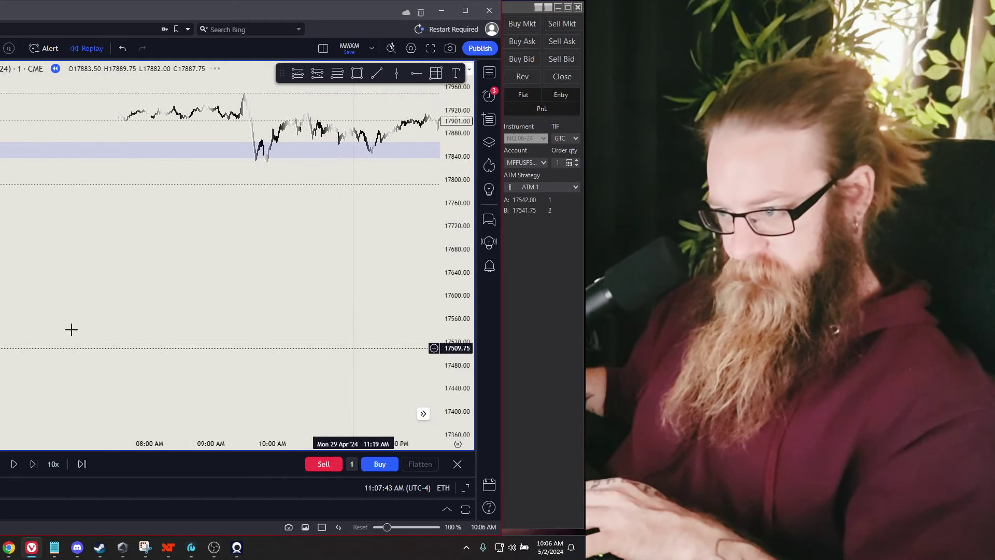
- Pan back through 26–29 April to the 04:00–09:00 AM bars of Thursday 25 April
{"action": "left_click_drag", "start_coordinate": [40, 329], "coordinate": [325, 378]}
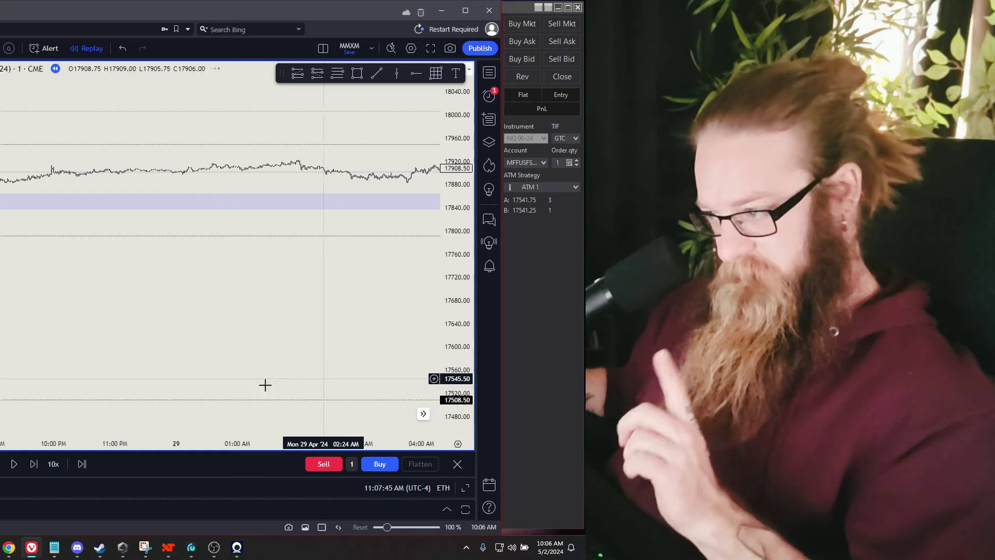
{"action": "left_click_drag", "start_coordinate": [264, 382], "coordinate": [353, 380]}
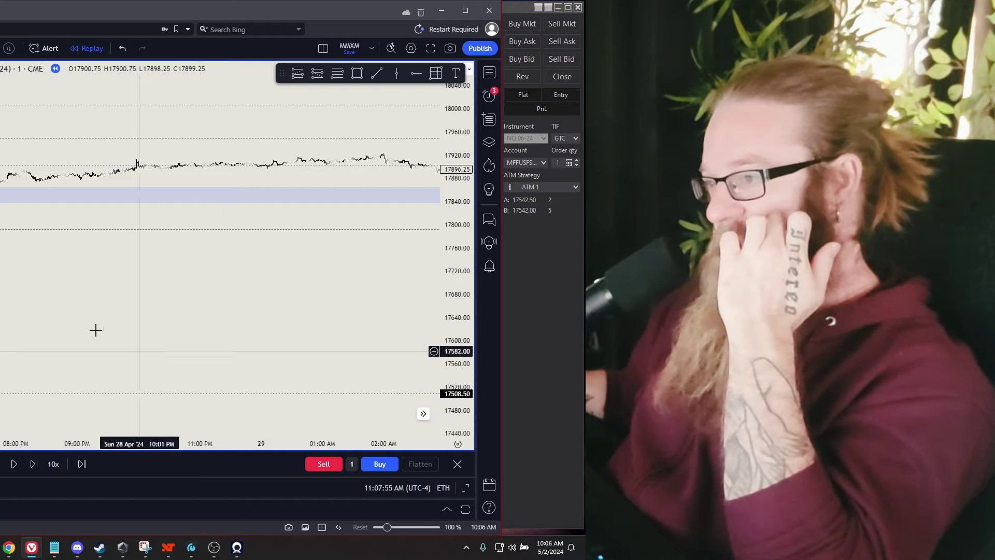
{"action": "left_click_drag", "start_coordinate": [115, 329], "coordinate": [342, 337]}
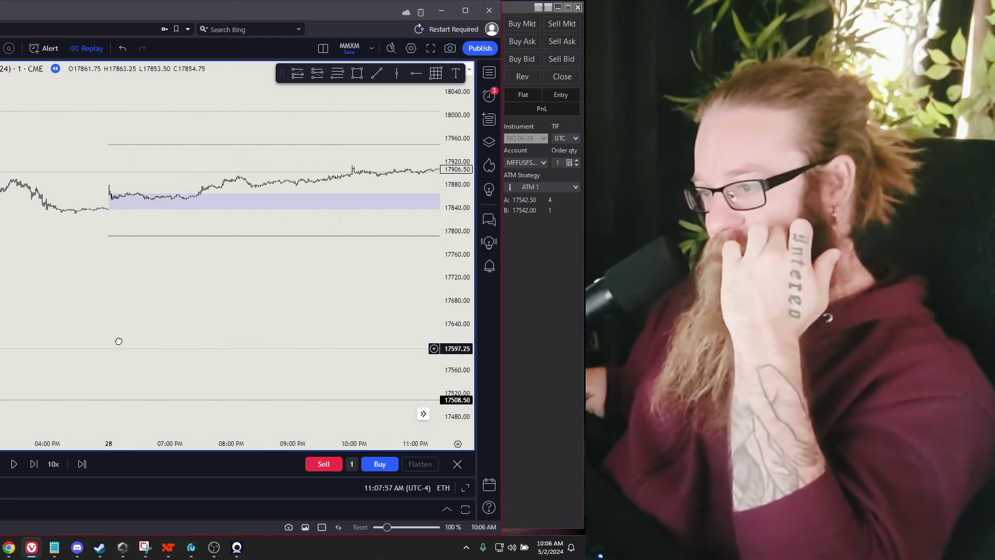
{"action": "left_click_drag", "start_coordinate": [176, 337], "coordinate": [439, 328]}
{"action": "left_click_drag", "start_coordinate": [257, 311], "coordinate": [384, 325]}
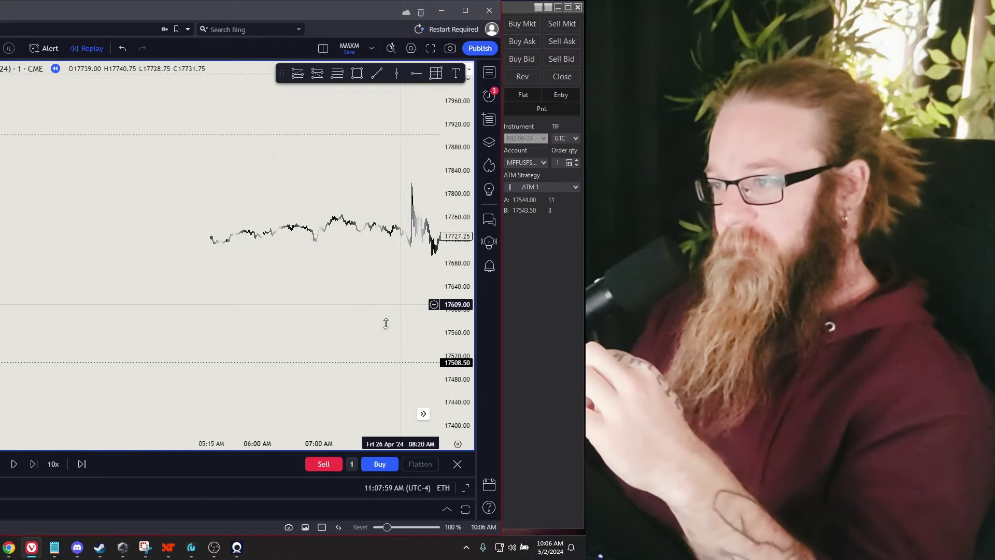
{"action": "left_click_drag", "start_coordinate": [73, 343], "coordinate": [347, 333]}
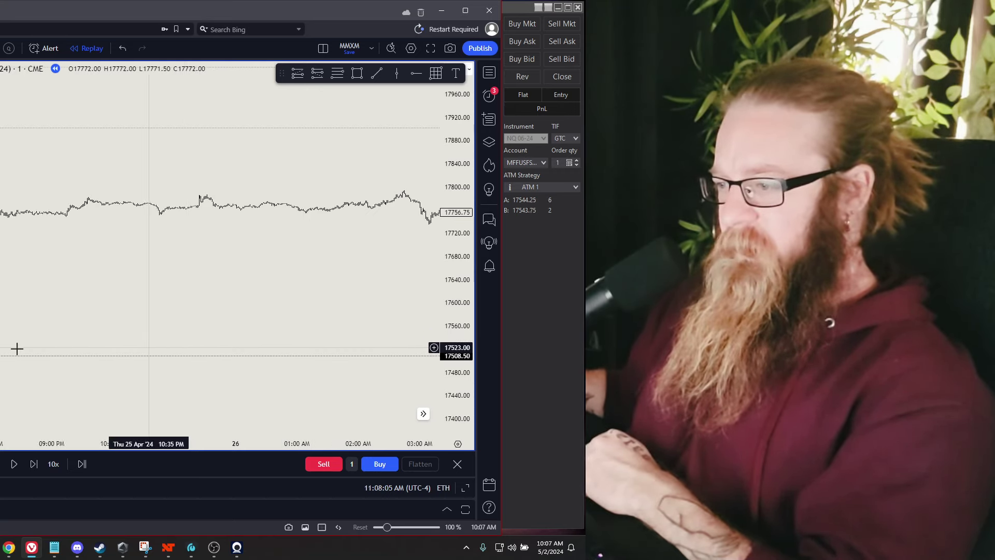
{"action": "left_click_drag", "start_coordinate": [16, 346], "coordinate": [484, 338]}
{"action": "left_click_drag", "start_coordinate": [5, 341], "coordinate": [431, 329]}
{"action": "left_click_drag", "start_coordinate": [4, 287], "coordinate": [380, 249]}
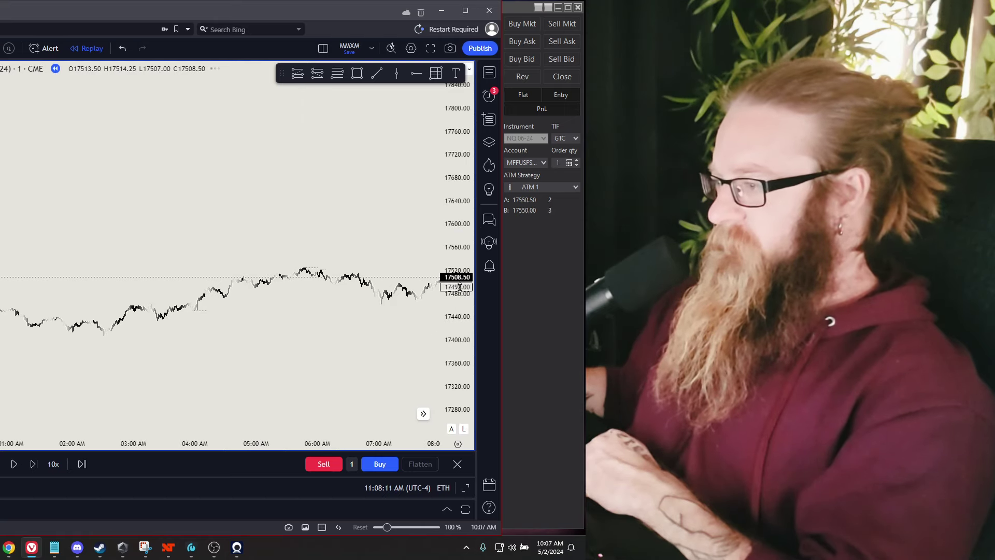
- Zoom in on 25 April's 04:45–06:30 AM candles, spanning about 17464 to 17544
{"action": "left_click_drag", "start_coordinate": [459, 287], "coordinate": [460, 249]}
{"action": "scroll", "coordinate": [215, 200], "scroll_direction": "up", "scroll_amount": 5}
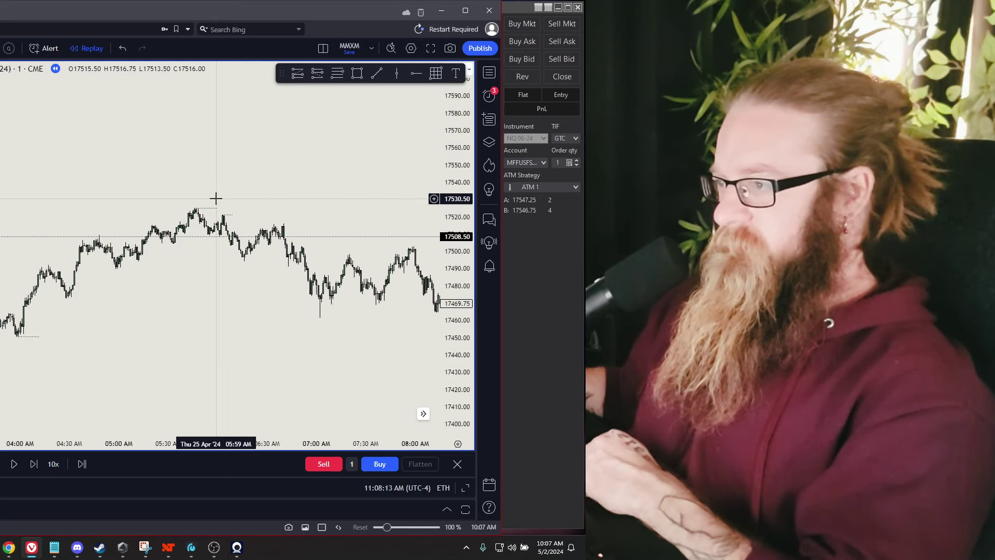
{"action": "left_click_drag", "start_coordinate": [449, 382], "coordinate": [449, 321]}
{"action": "scroll", "coordinate": [349, 287], "scroll_direction": "up", "scroll_amount": 2}
{"action": "scroll", "coordinate": [124, 318], "scroll_direction": "up", "scroll_amount": 1}
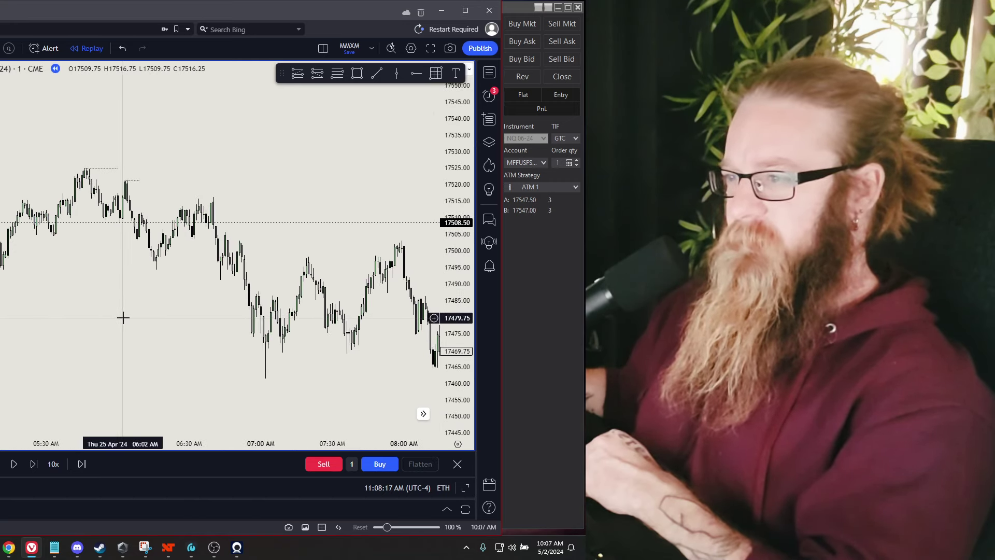
{"action": "scroll", "coordinate": [122, 316], "scroll_direction": "up", "scroll_amount": 2}
{"action": "left_click_drag", "start_coordinate": [31, 333], "coordinate": [390, 327]}
{"action": "left_click_drag", "start_coordinate": [462, 359], "coordinate": [461, 343]}
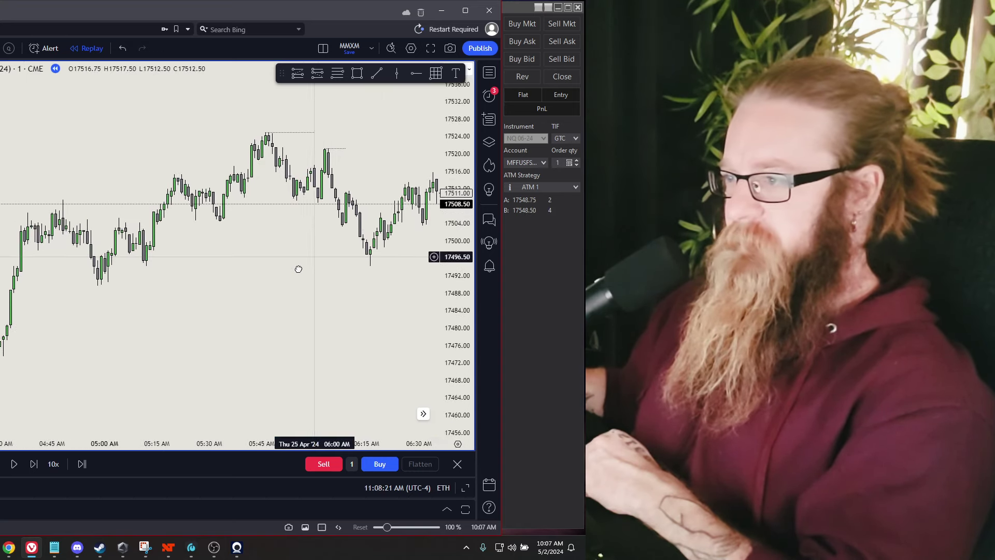
{"action": "left_click_drag", "start_coordinate": [299, 269], "coordinate": [284, 301]}
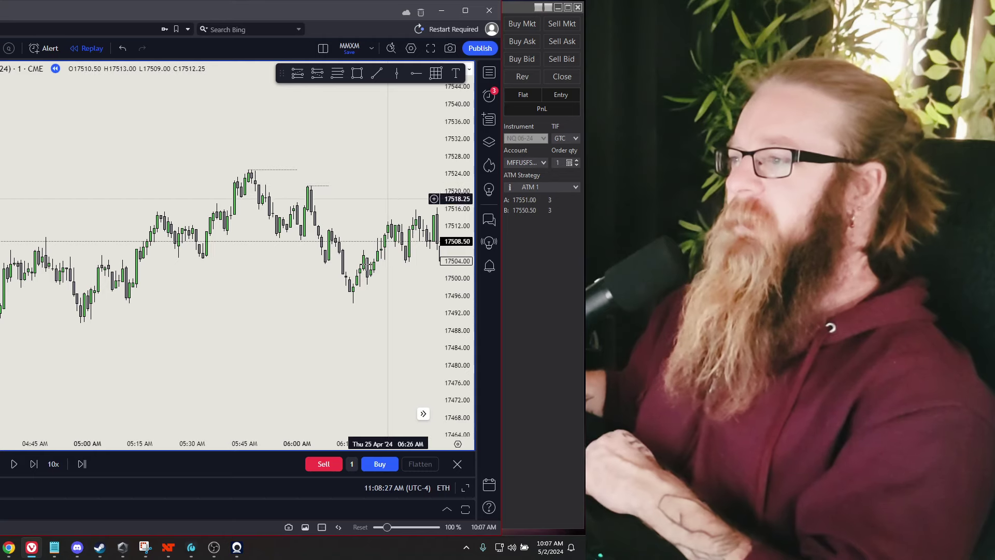
- Reframe the 05:00–06:30 AM candles and select the line marking the 05:45 high near 17524
{"action": "scroll", "coordinate": [312, 303], "scroll_direction": "up", "scroll_amount": 1}
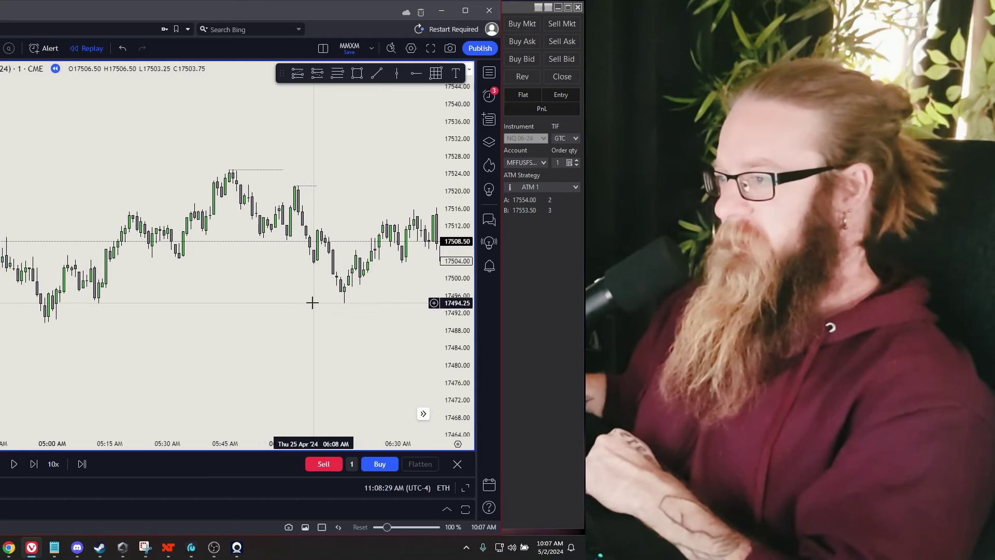
{"action": "left_click_drag", "start_coordinate": [452, 365], "coordinate": [457, 295]}
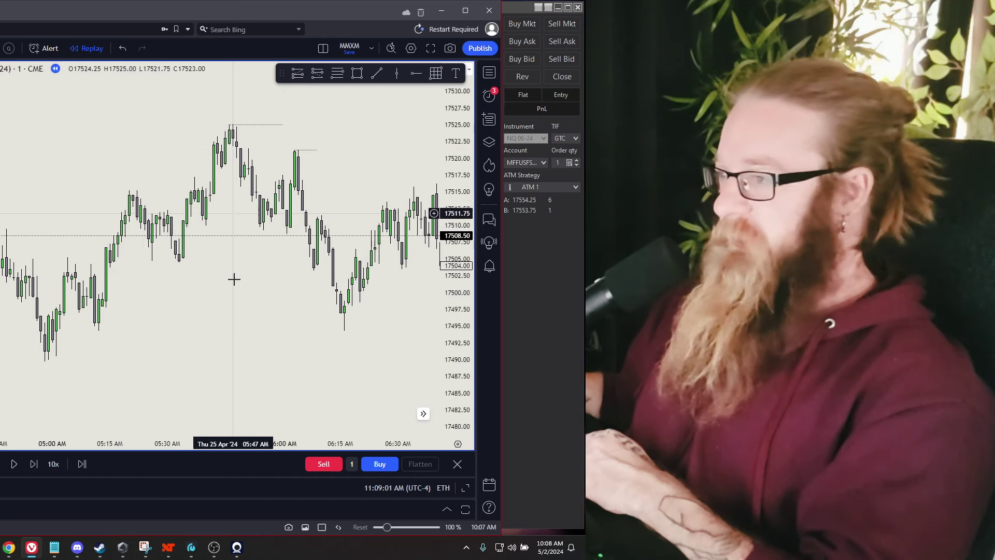
{"action": "left_click_drag", "start_coordinate": [83, 343], "coordinate": [259, 96]}
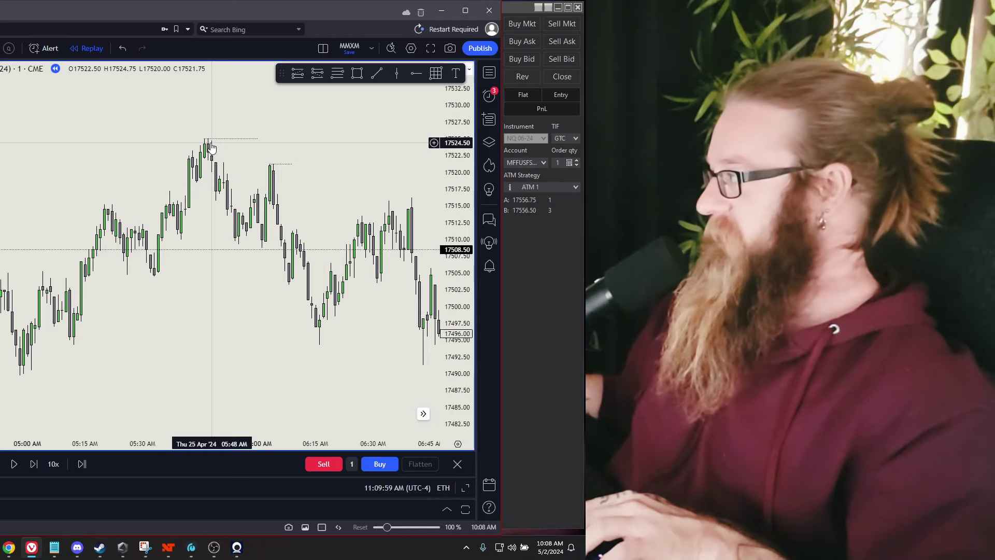
{"action": "left_click", "coordinate": [209, 141]}
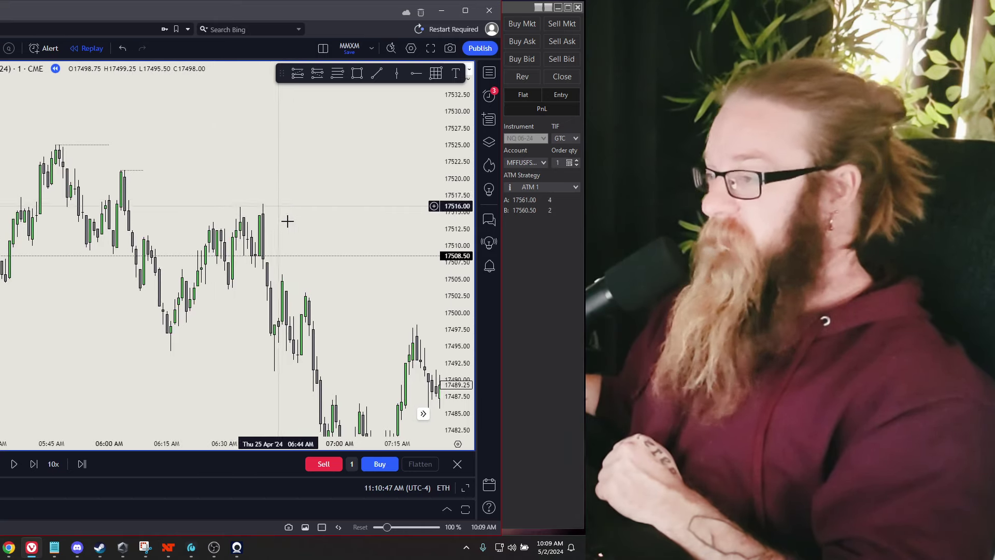
- Pan the chart forward to bring the bars up to 08:30 AM into view
{"action": "left_click_drag", "start_coordinate": [285, 220], "coordinate": [135, 190]}
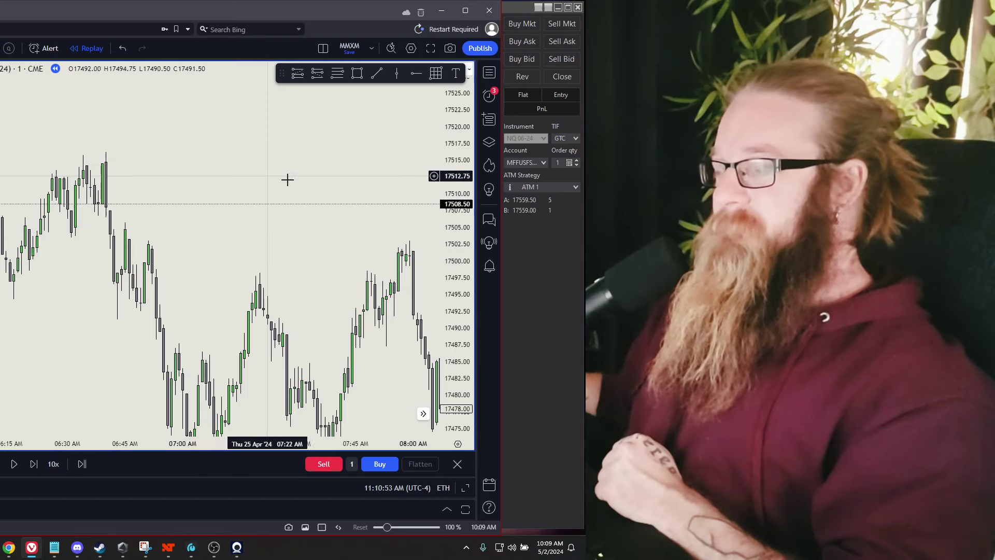
{"action": "left_click_drag", "start_coordinate": [287, 178], "coordinate": [279, 179]}
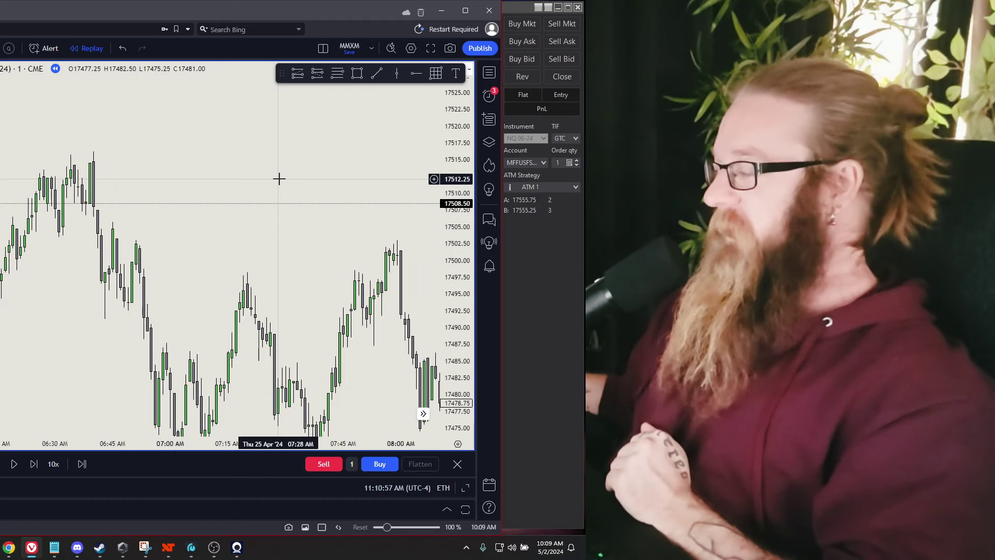
{"action": "left_click_drag", "start_coordinate": [251, 232], "coordinate": [151, 200]}
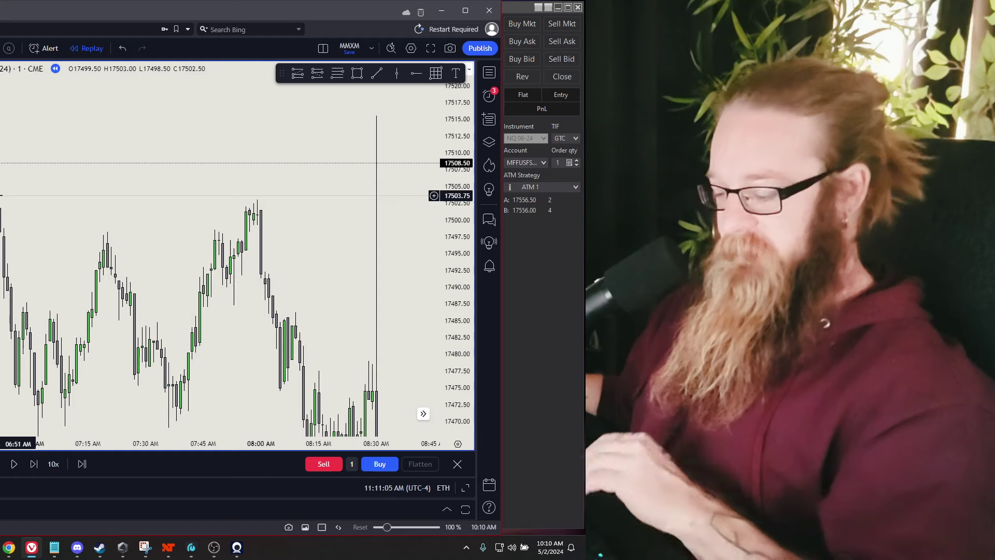
- Draw a trend line at the 17503 equal highs from the left edge to the latest high
{"action": "left_click", "coordinate": [377, 73]}
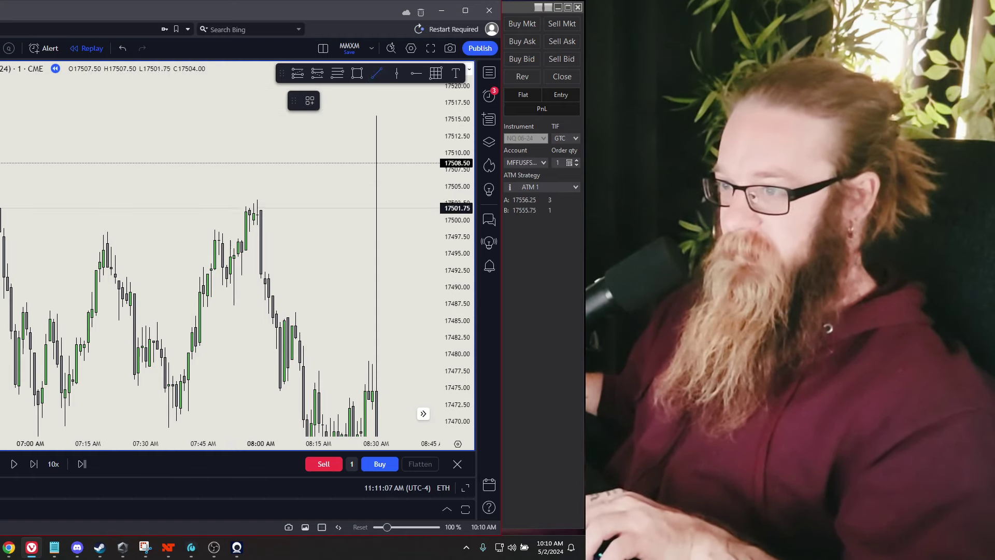
{"action": "left_click", "coordinate": [1, 191]}
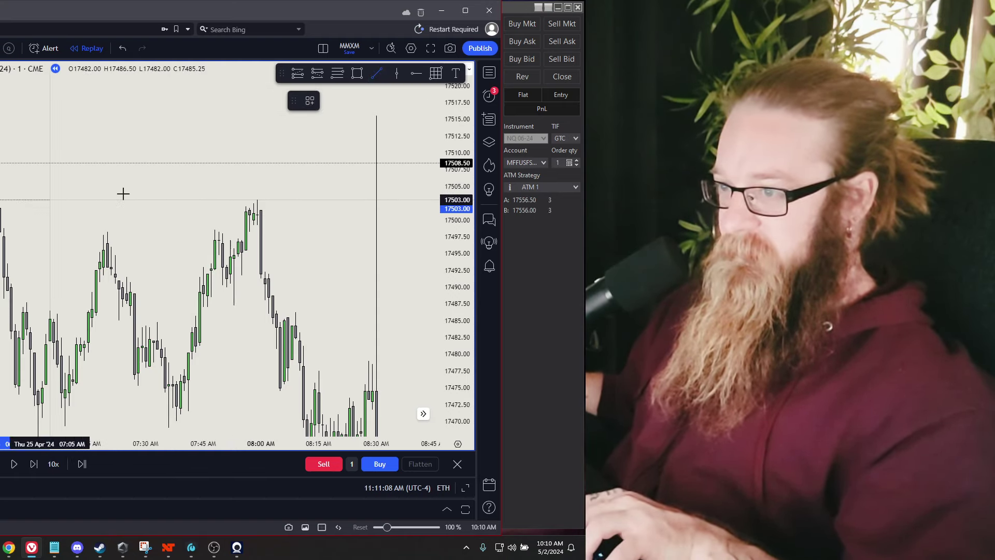
{"action": "left_click", "coordinate": [273, 199]}
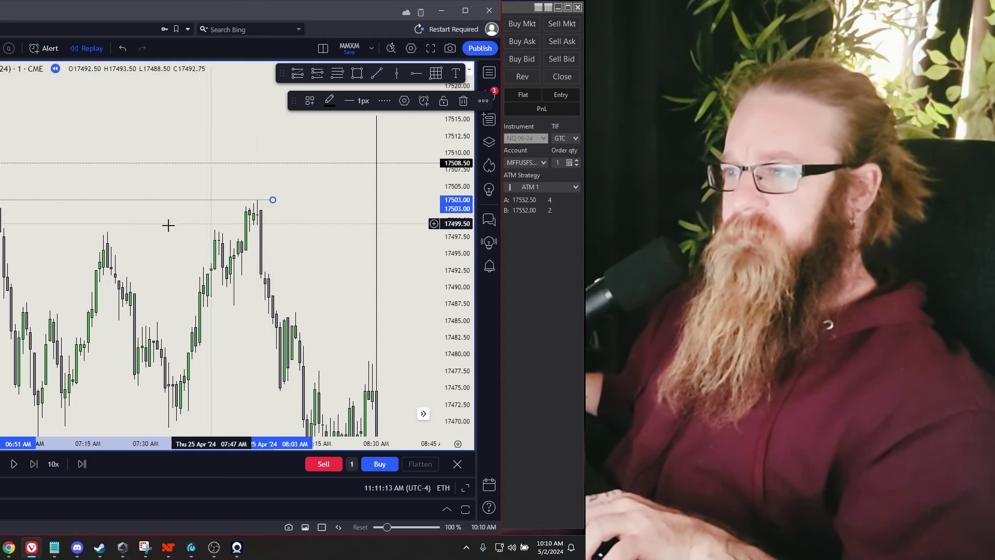
{"action": "left_click", "coordinate": [2, 228]}
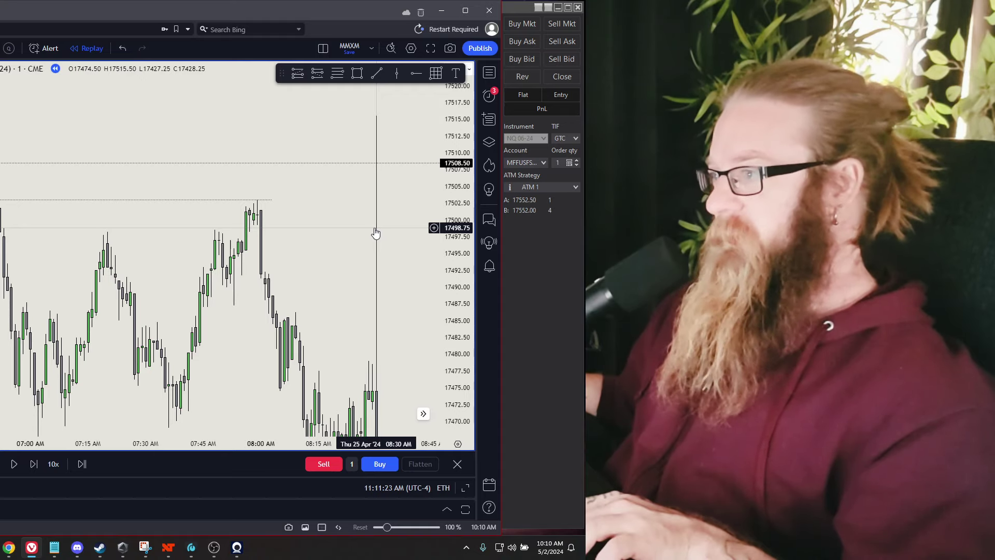
- Pan back to the 30 April slide toward 17660 with the blue and grey zones visible
{"action": "left_click_drag", "start_coordinate": [111, 138], "coordinate": [236, 175]}
{"action": "scroll", "coordinate": [43, 112], "scroll_direction": "down", "scroll_amount": 4}
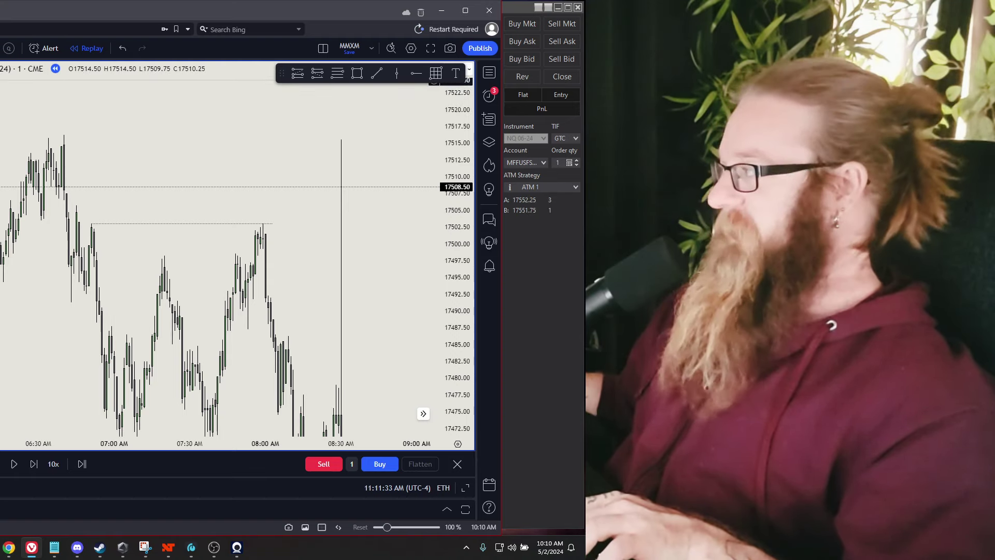
{"action": "left_click_drag", "start_coordinate": [283, 252], "coordinate": [161, 193]}
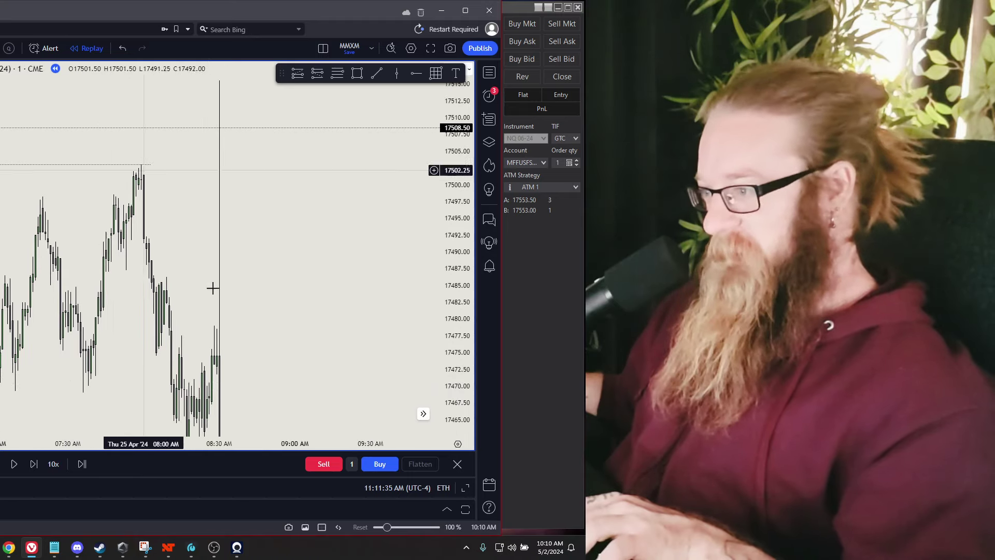
{"action": "left_click_drag", "start_coordinate": [264, 304], "coordinate": [255, 199]}
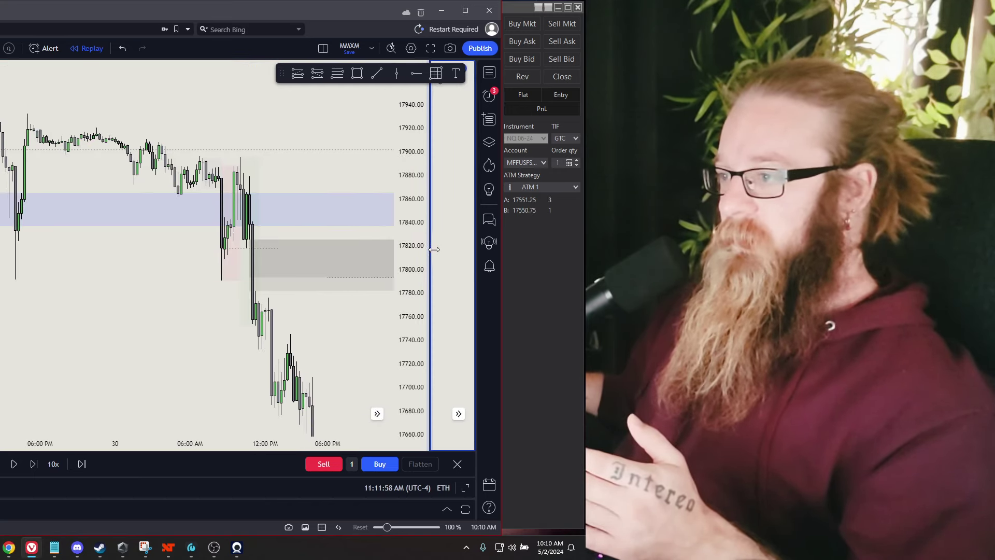
- Jump to the latest replay bars and frame the 1–2 May spike below the 17610–17670 grey zone
{"action": "left_click", "coordinate": [382, 413]}
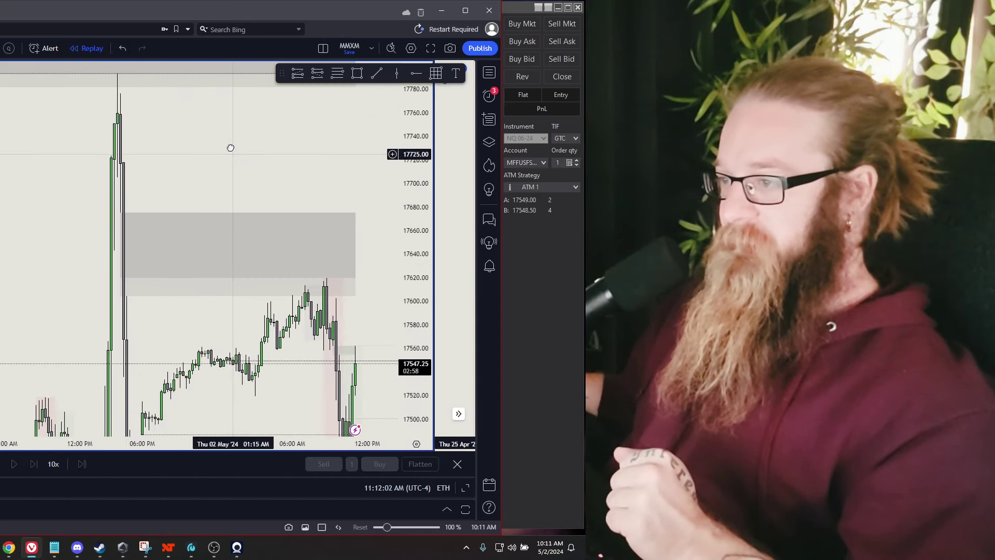
{"action": "left_click_drag", "start_coordinate": [425, 149], "coordinate": [425, 208]}
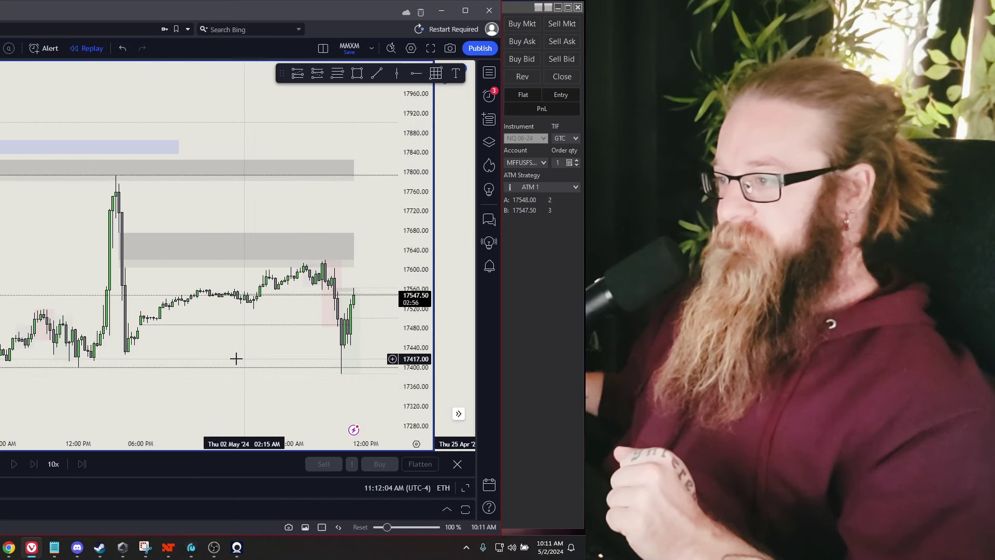
{"action": "left_click_drag", "start_coordinate": [238, 355], "coordinate": [243, 318]}
{"action": "scroll", "coordinate": [130, 342], "scroll_direction": "up", "scroll_amount": 1}
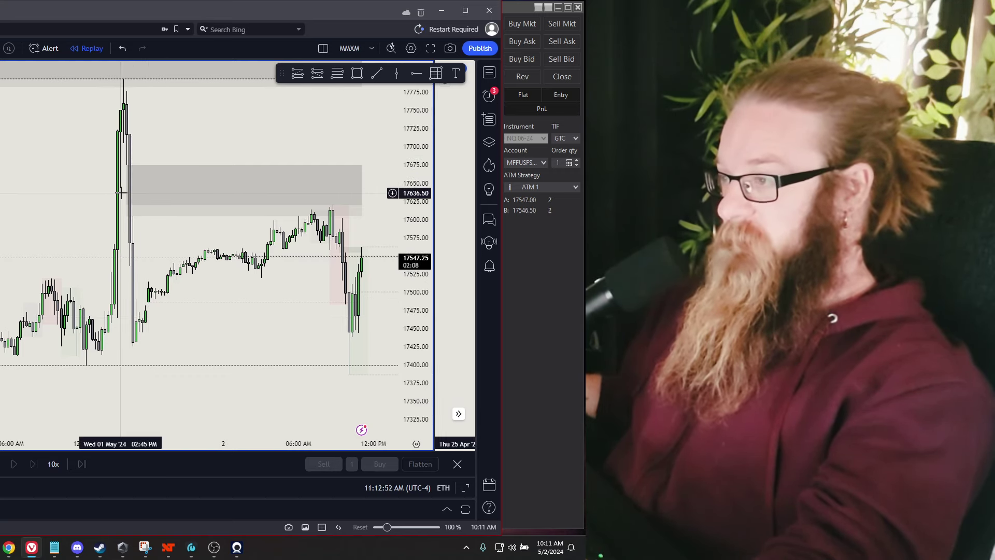
- Draw a Fib retracement from the 17425 low to the 1 May spike high near 17785
{"action": "left_click", "coordinate": [336, 74]}
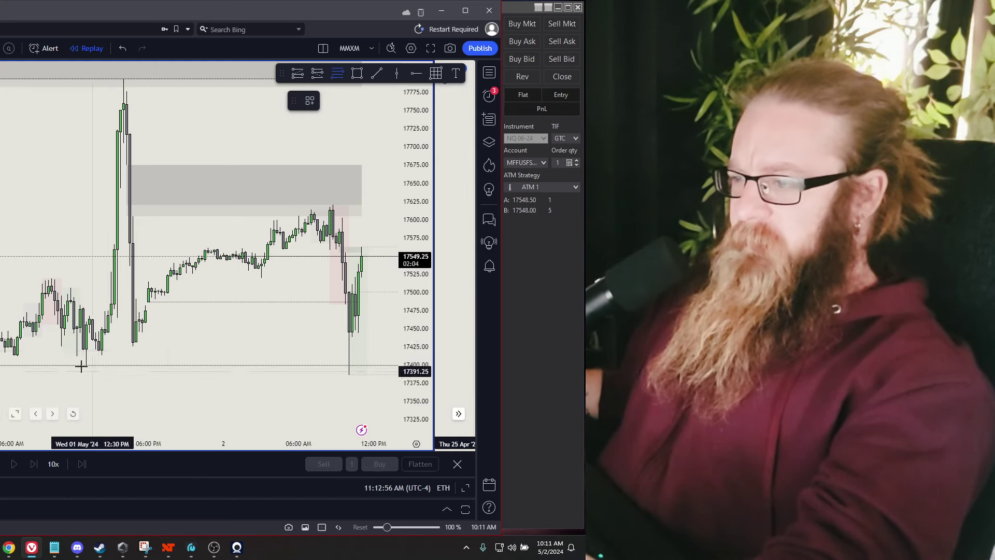
{"action": "left_click", "coordinate": [133, 351]}
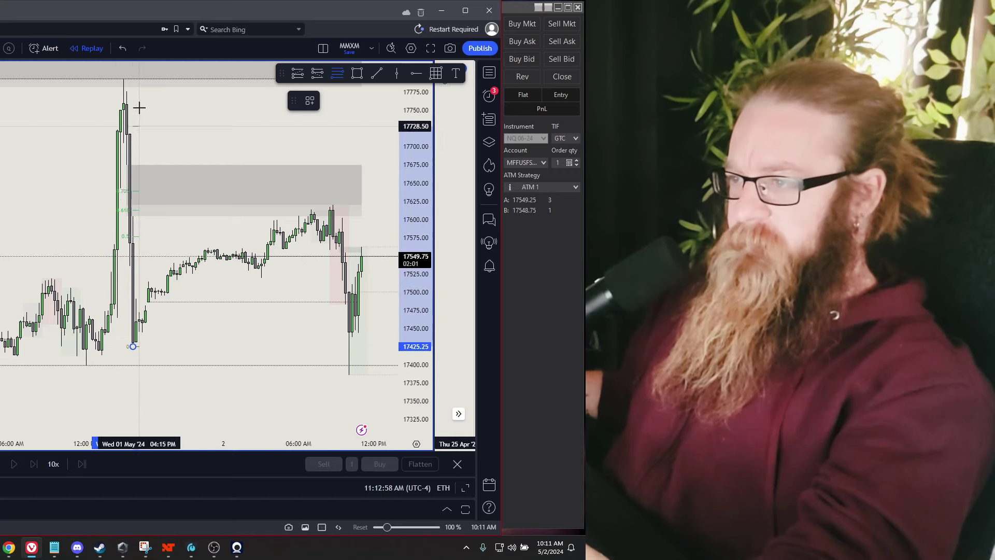
{"action": "left_click", "coordinate": [123, 78]}
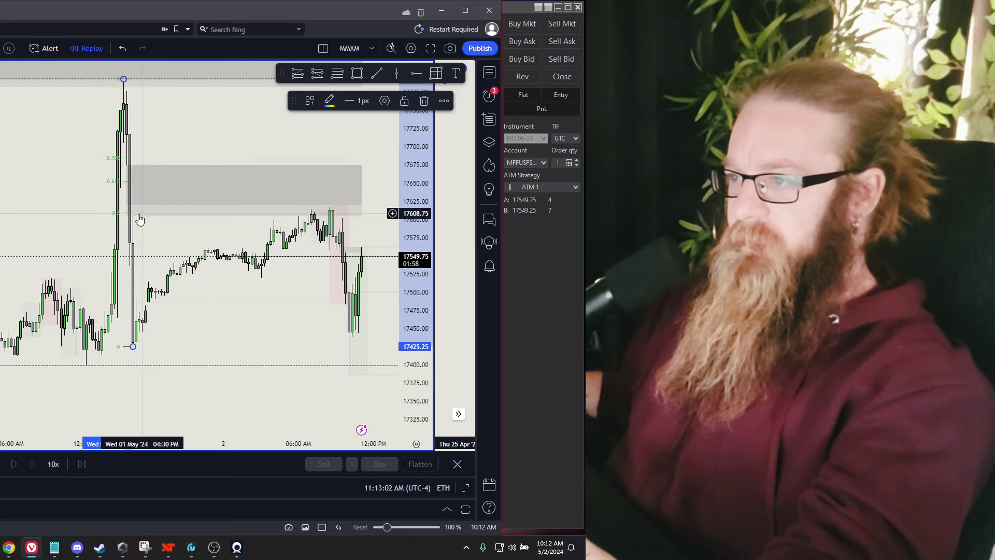